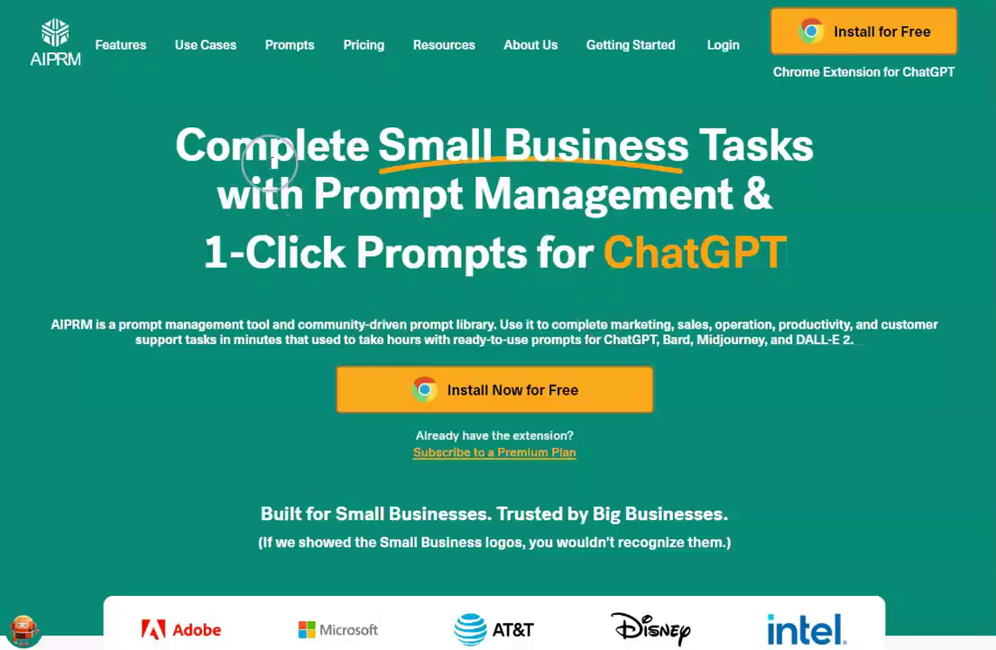
pyautogui.scroll(-4, 512, 216)
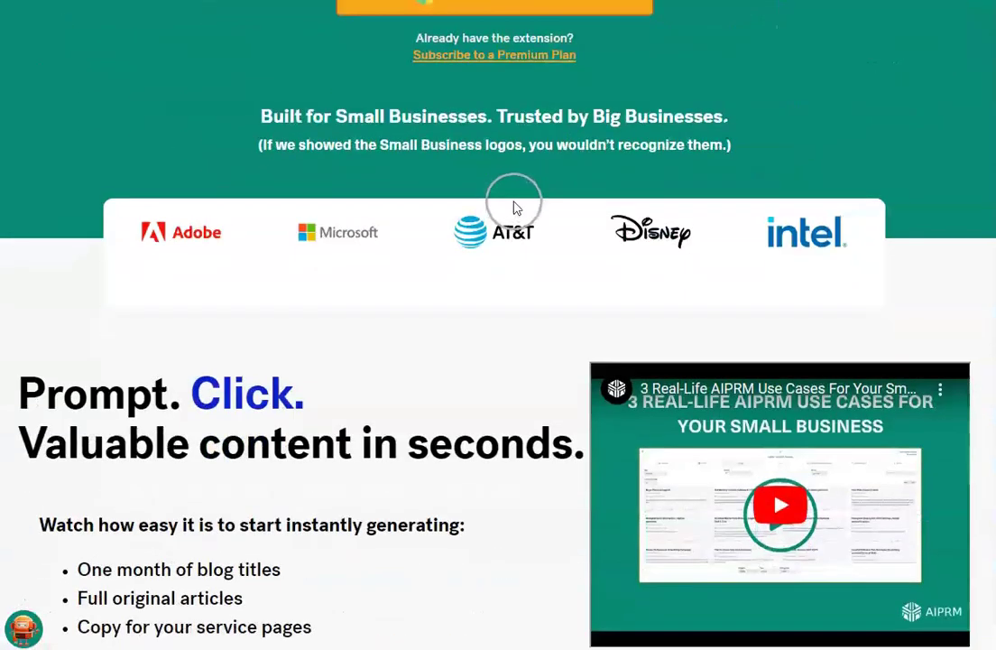
pyautogui.scroll(3, 514, 206)
pyautogui.scroll(-4, 533, 207)
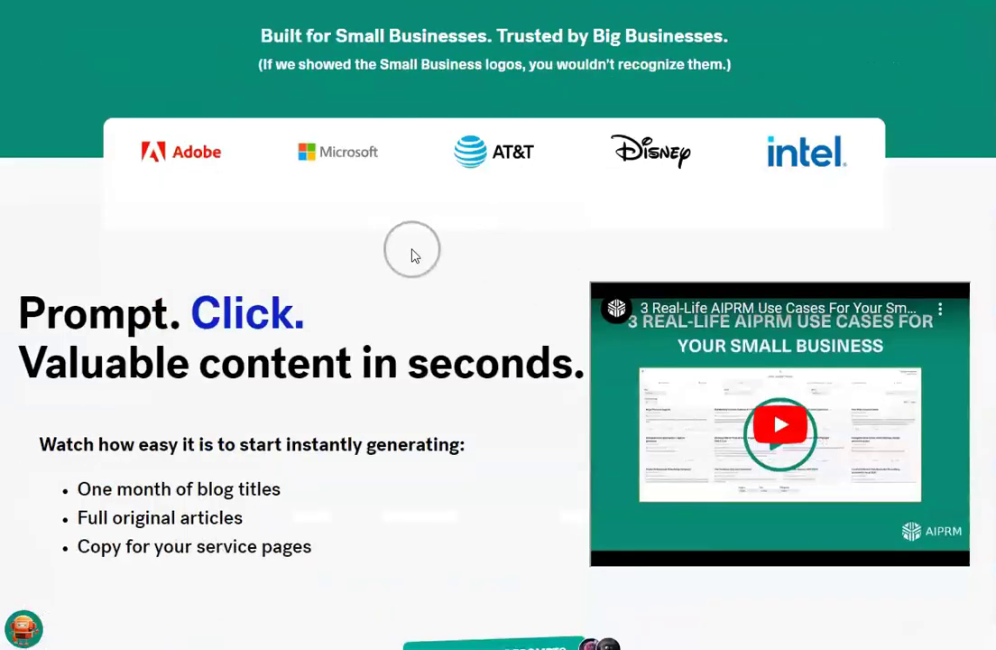
pyautogui.scroll(-6, 394, 270)
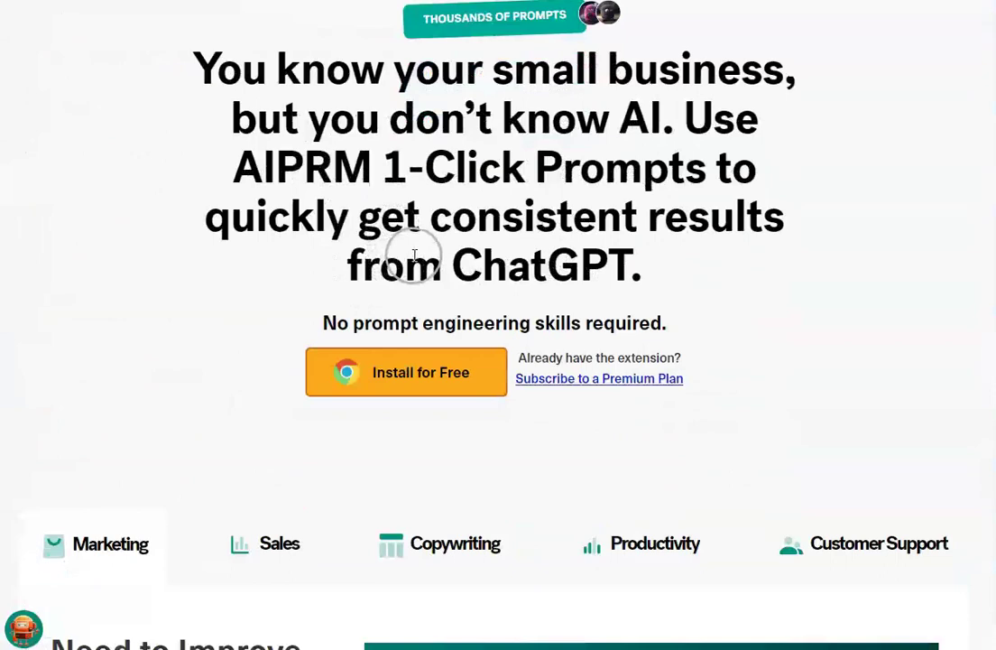
pyautogui.scroll(-3, 409, 258)
pyautogui.scroll(-4, 498, 320)
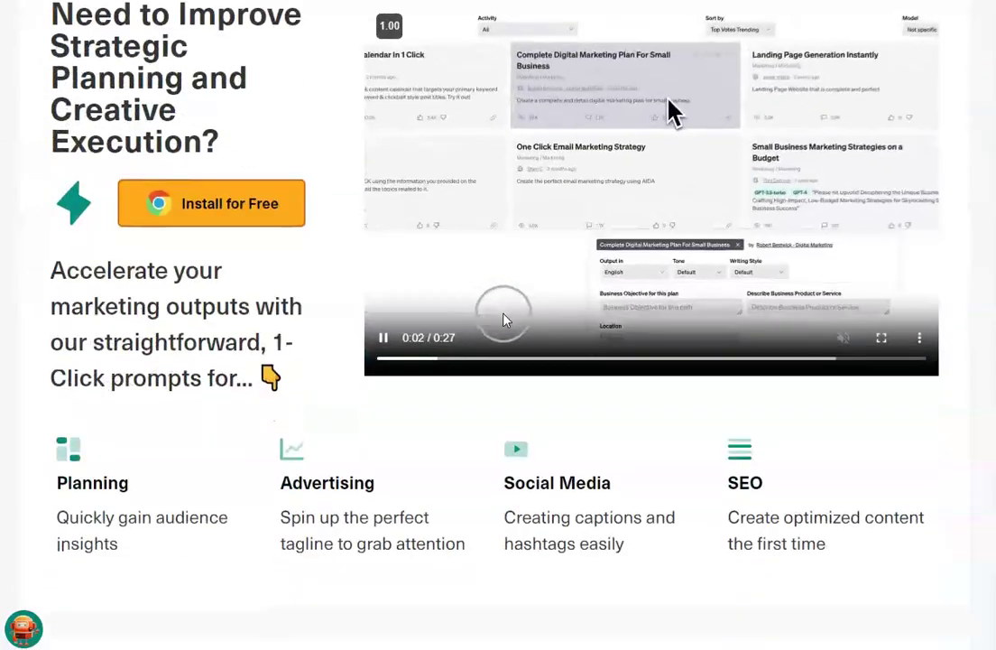
pyautogui.scroll(-4, 494, 271)
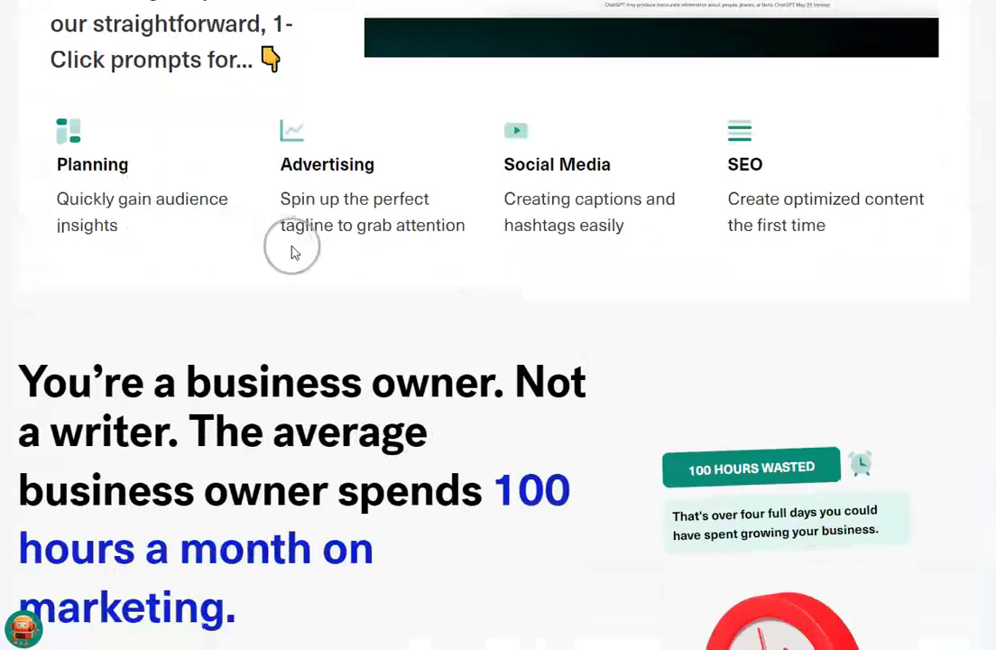
pyautogui.scroll(-4, 356, 262)
pyautogui.scroll(-3, 361, 269)
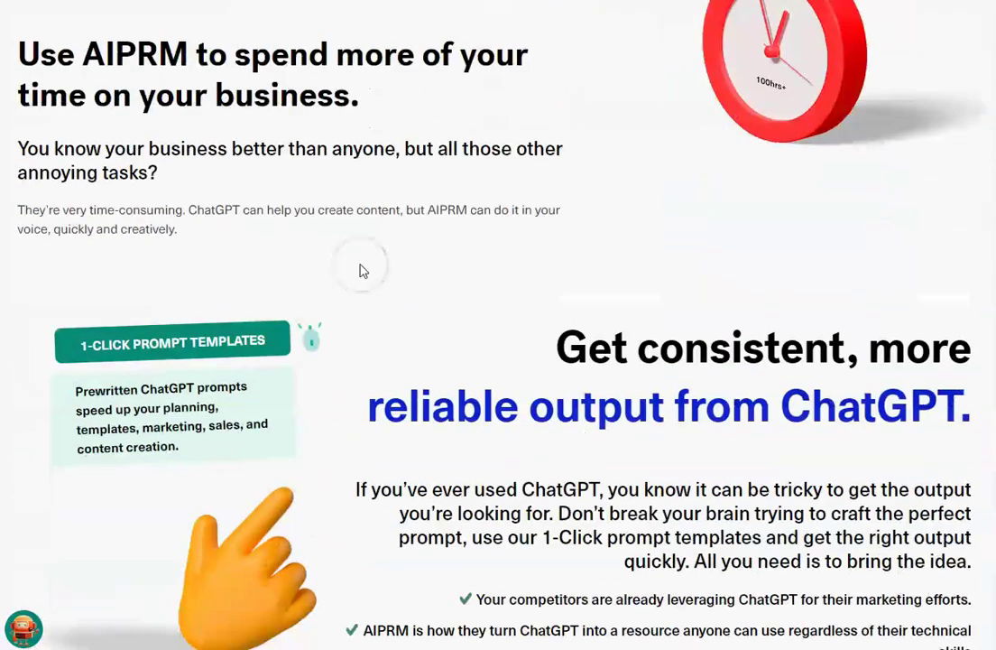
pyautogui.scroll(-3, 365, 266)
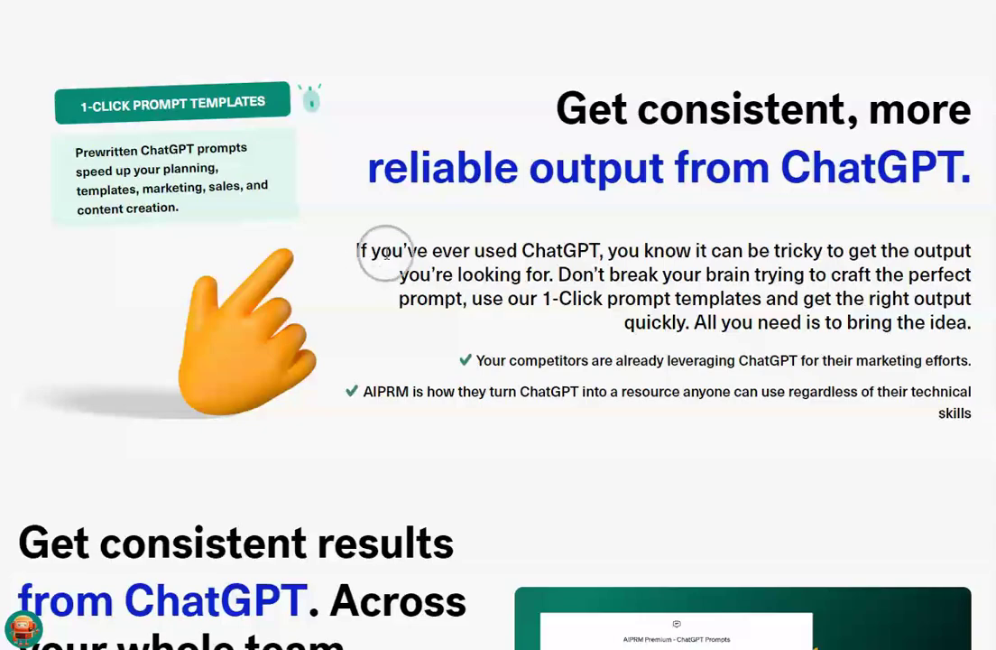
pyautogui.scroll(-5, 386, 252)
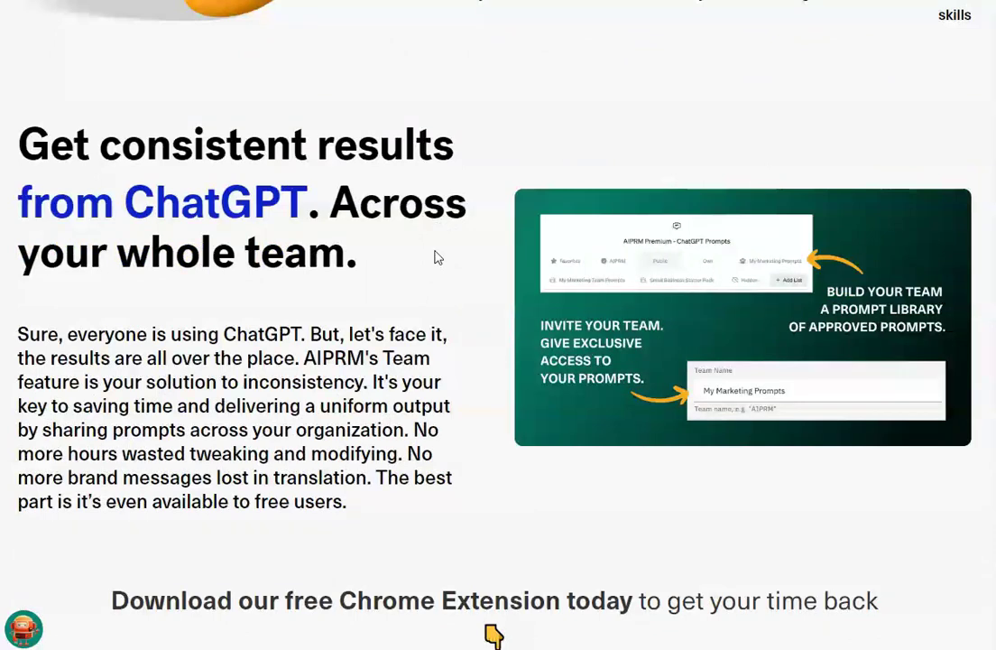
pyautogui.scroll(-9, 435, 258)
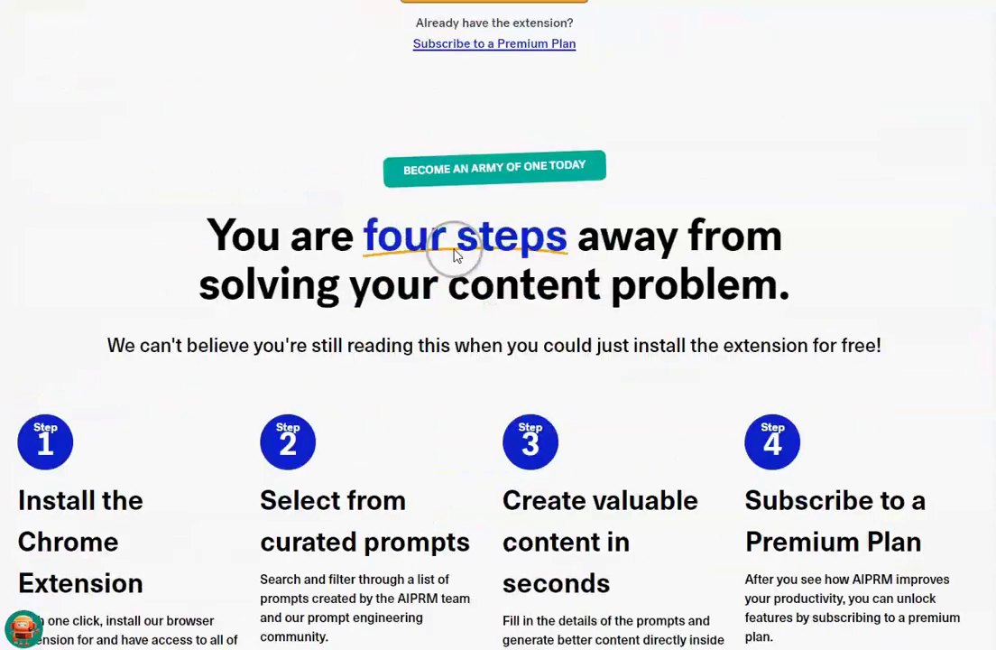
pyautogui.scroll(-2, 455, 254)
pyautogui.scroll(-1, 455, 255)
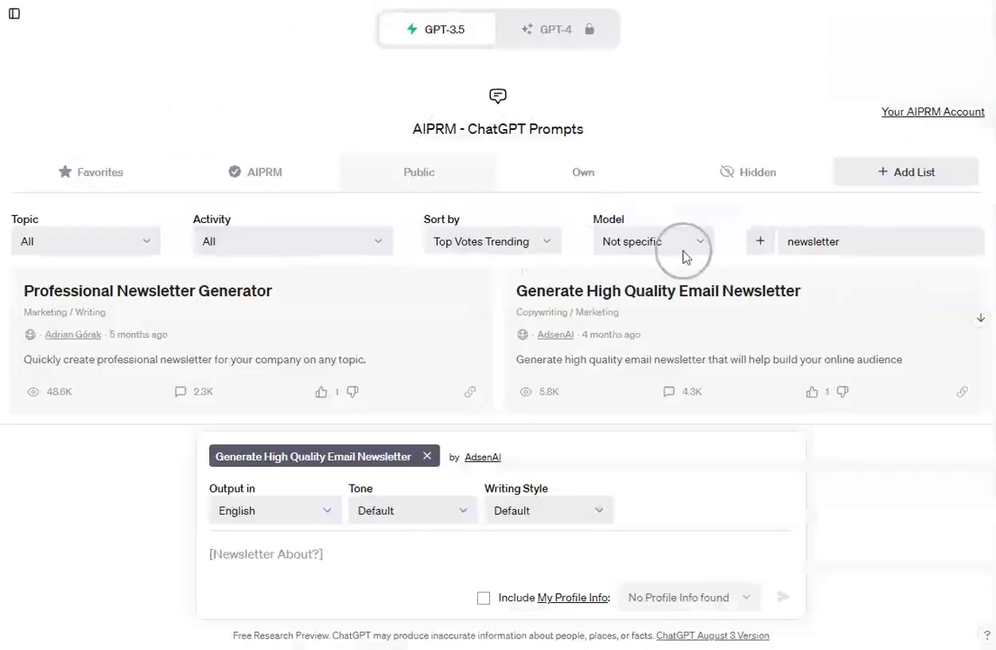
# - Delete 'newsletter' from the AIPRM search box so all 4337 prompts are listed
pyautogui.moveTo(420, 30)
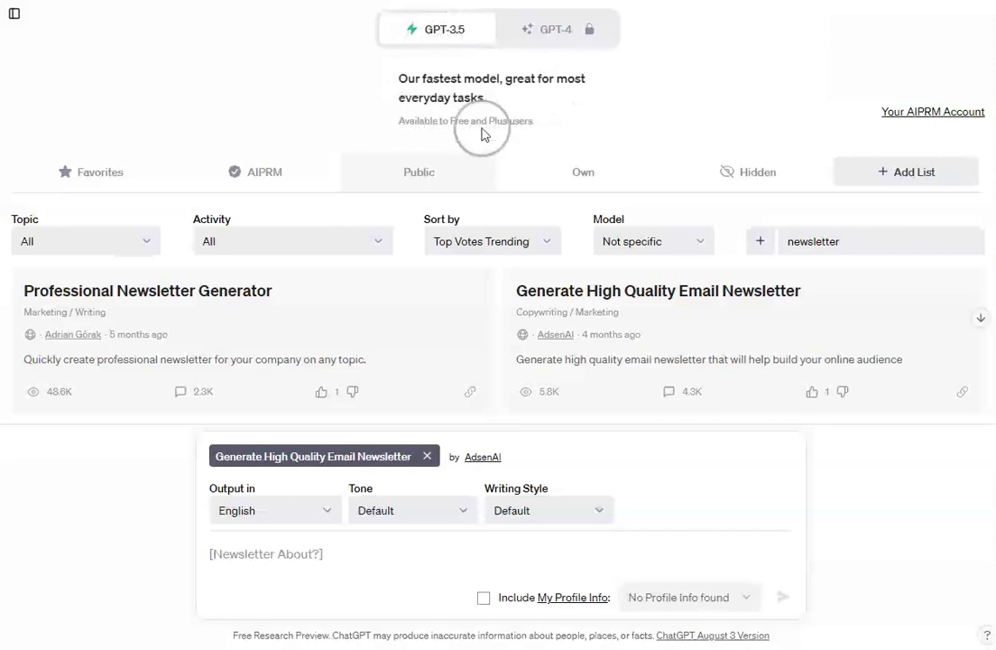
pyautogui.doubleClick(816, 241)
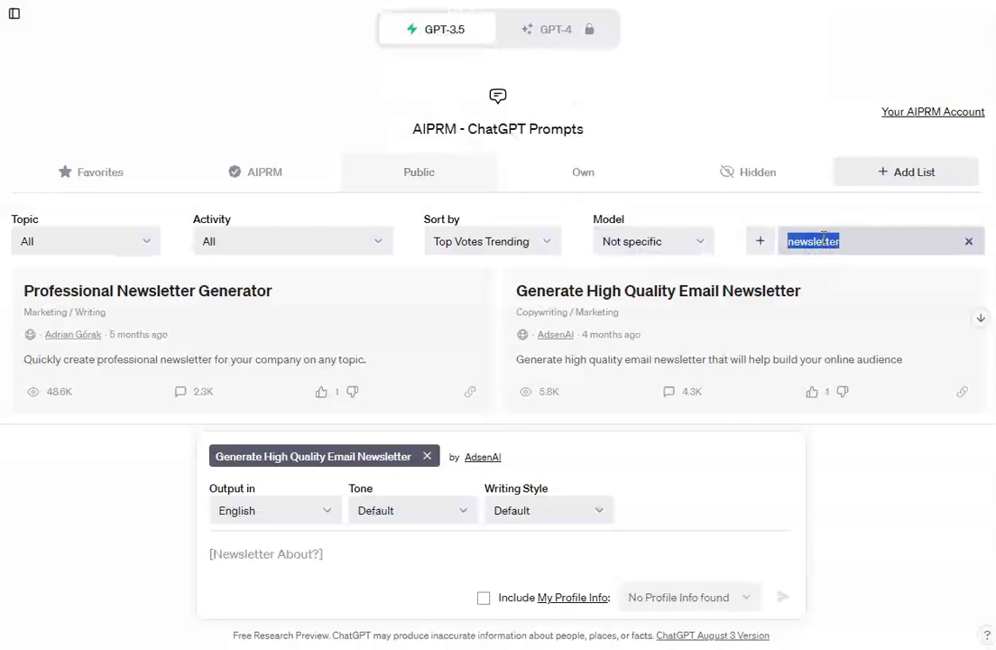
pyautogui.press('BackSpace')
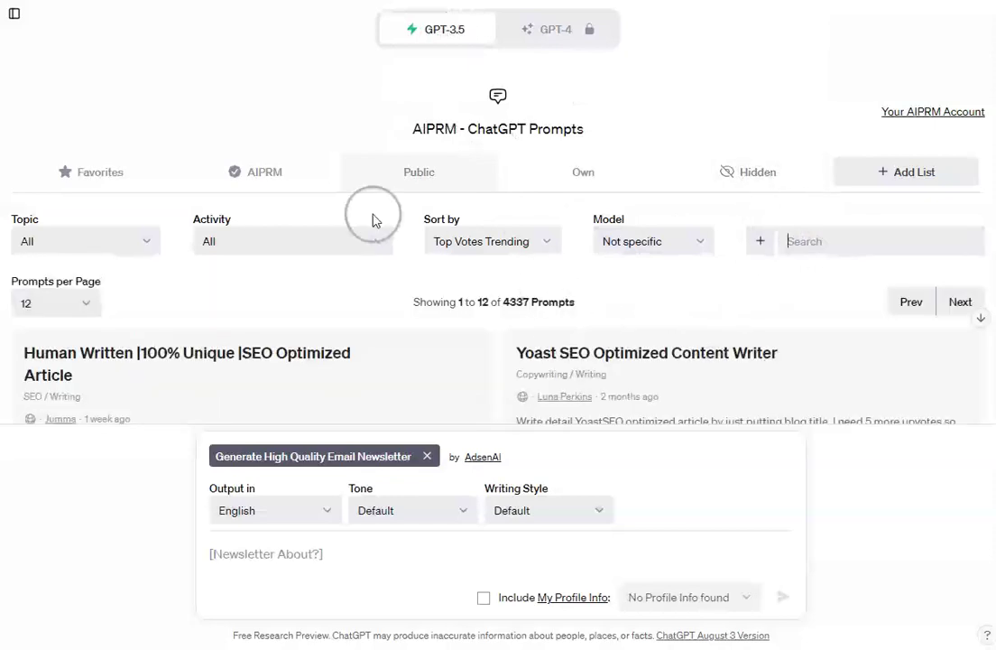
pyautogui.scroll(-4, 585, 296)
pyautogui.scroll(3, 524, 187)
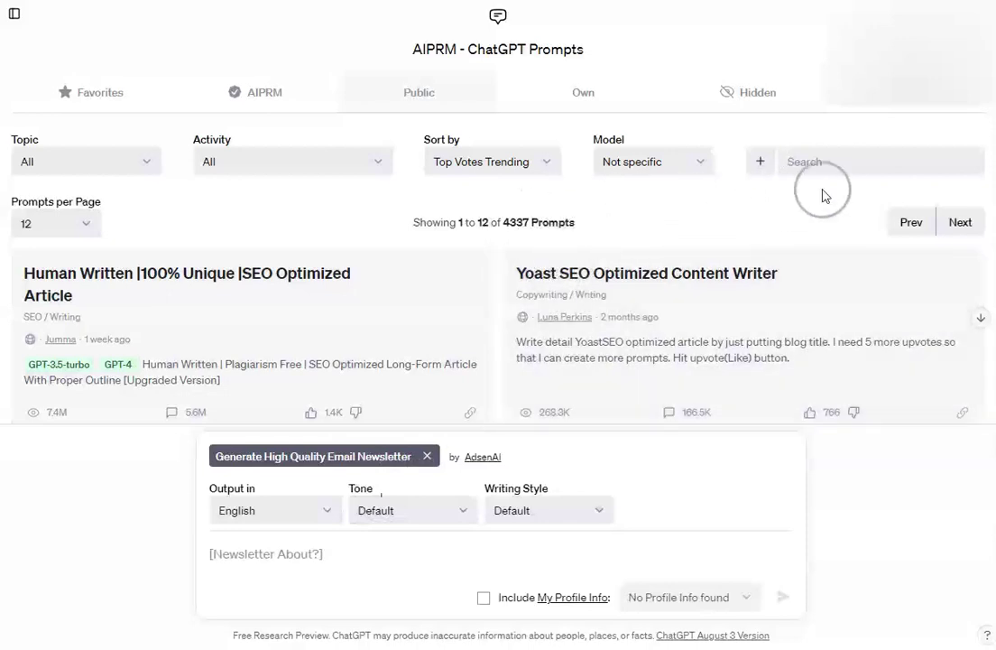
# - Search AIPRM for 'newsletter' and load the Professional Newsletter Generator template
pyautogui.click(830, 165)
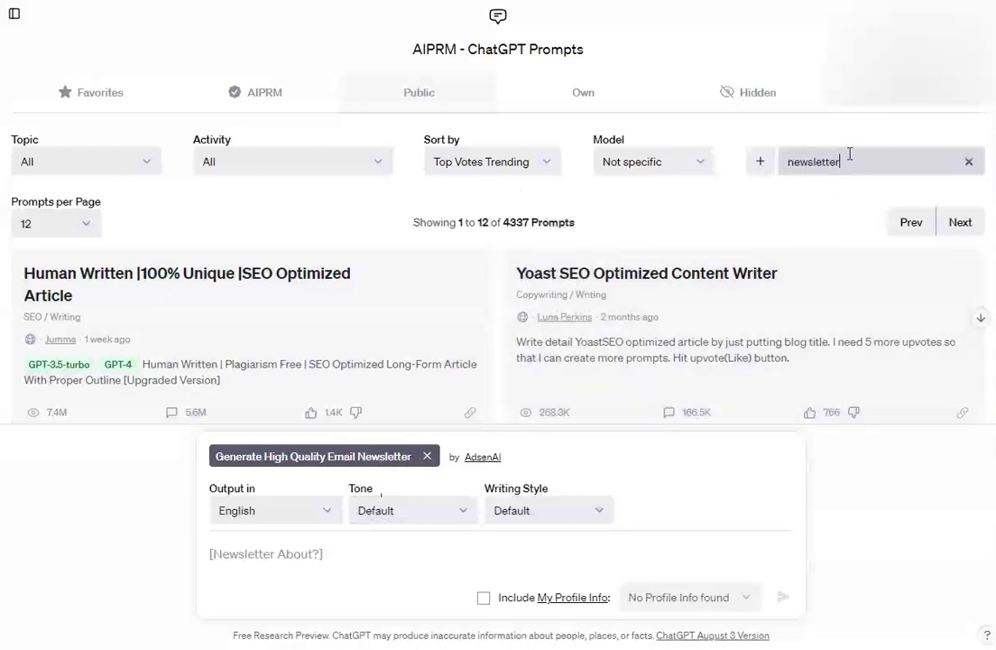
pyautogui.click(845, 149)
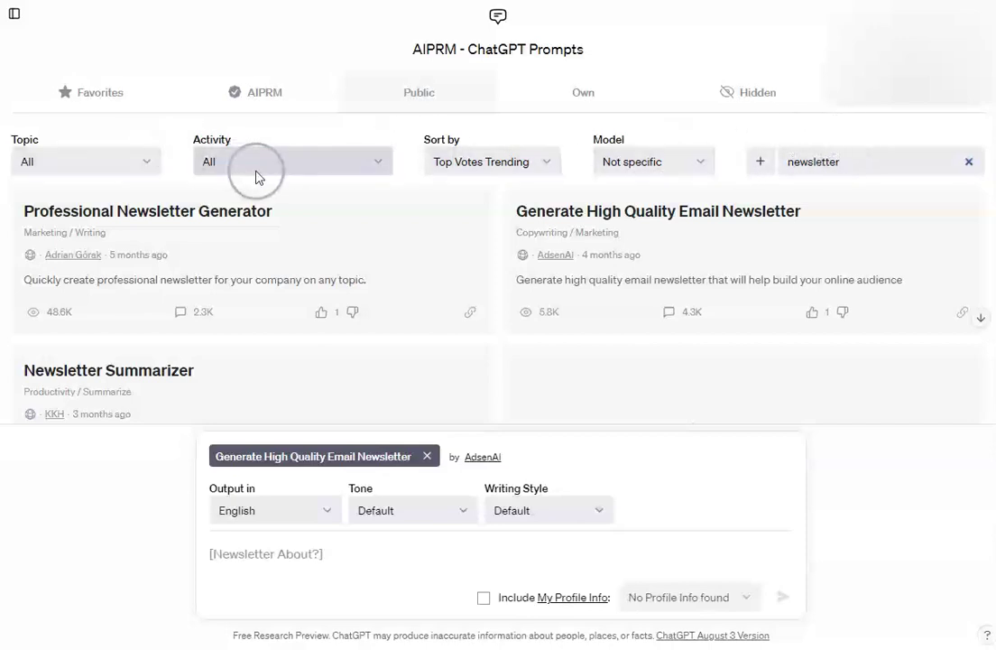
pyautogui.scroll(-2, 602, 224)
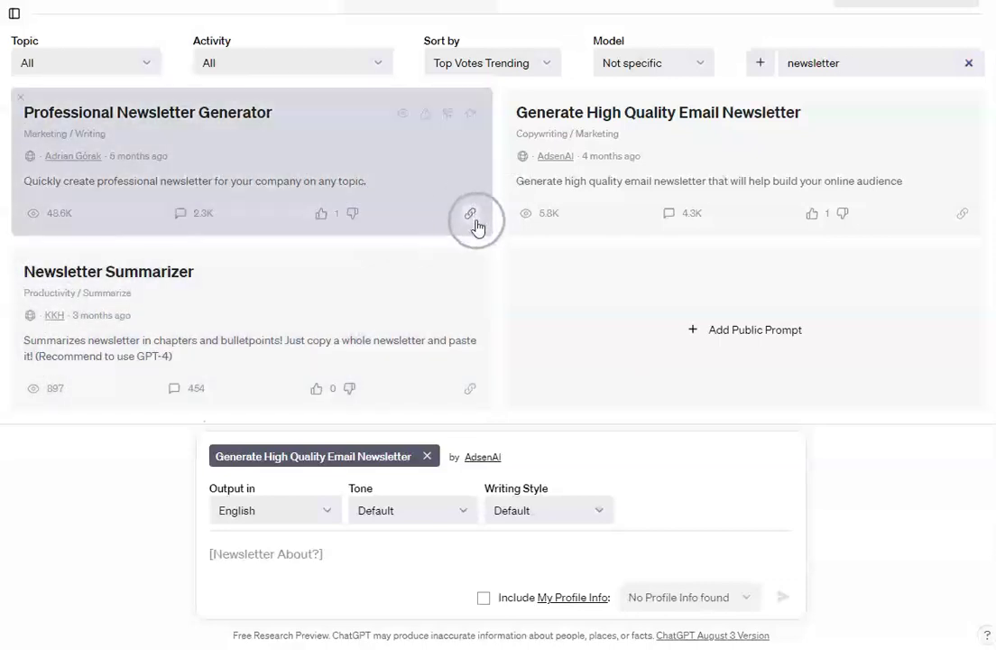
pyautogui.click(472, 219)
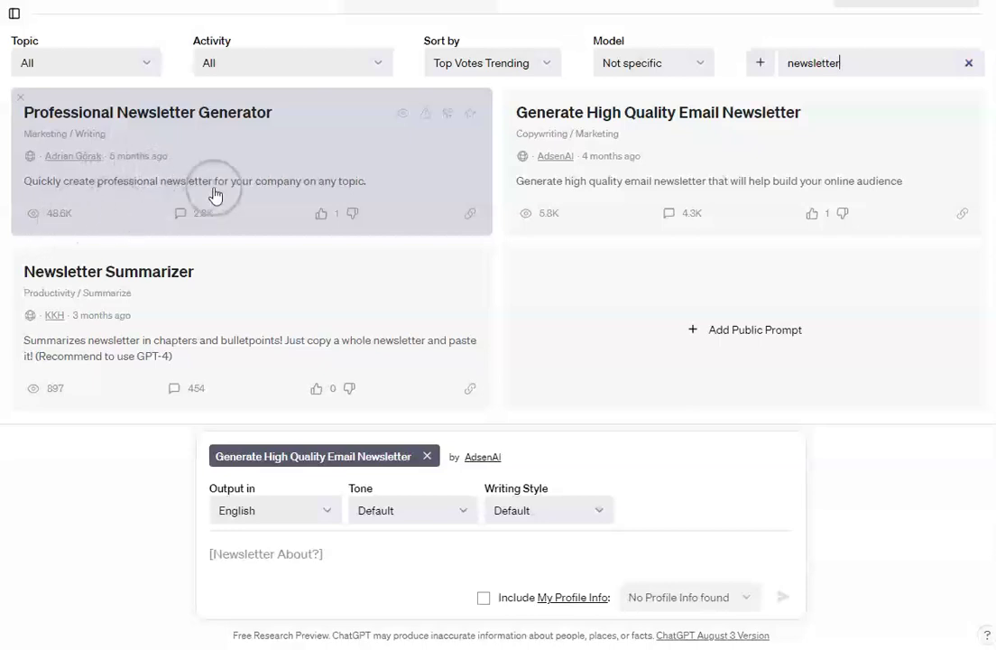
pyautogui.click(291, 177)
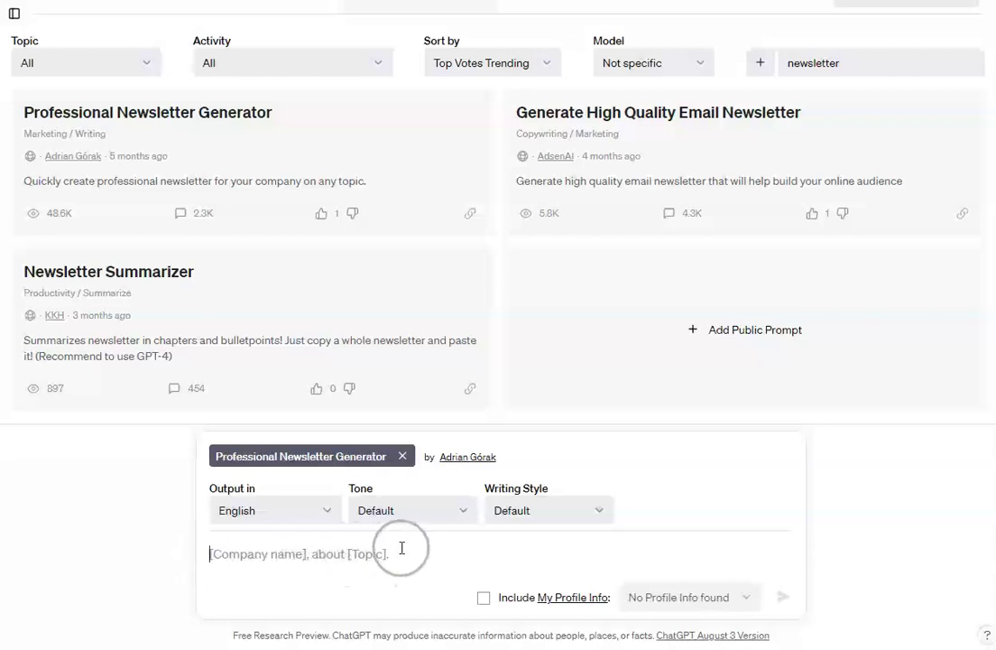
# - Try Newsletter Summarizer, then return to Generate High Quality Email Newsletter as the active template
pyautogui.click(624, 168)
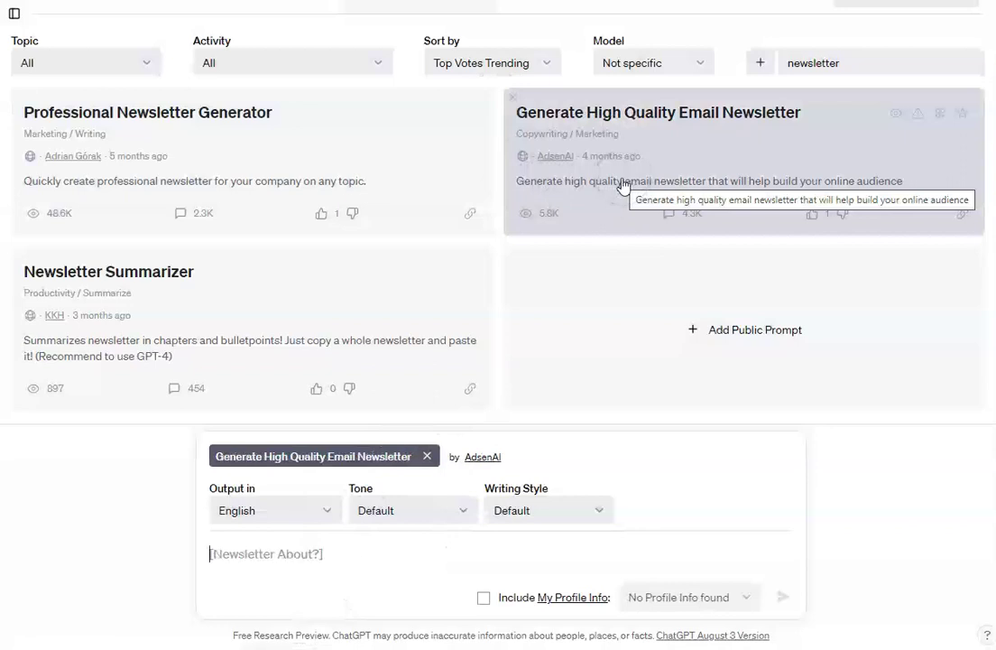
pyautogui.click(216, 584)
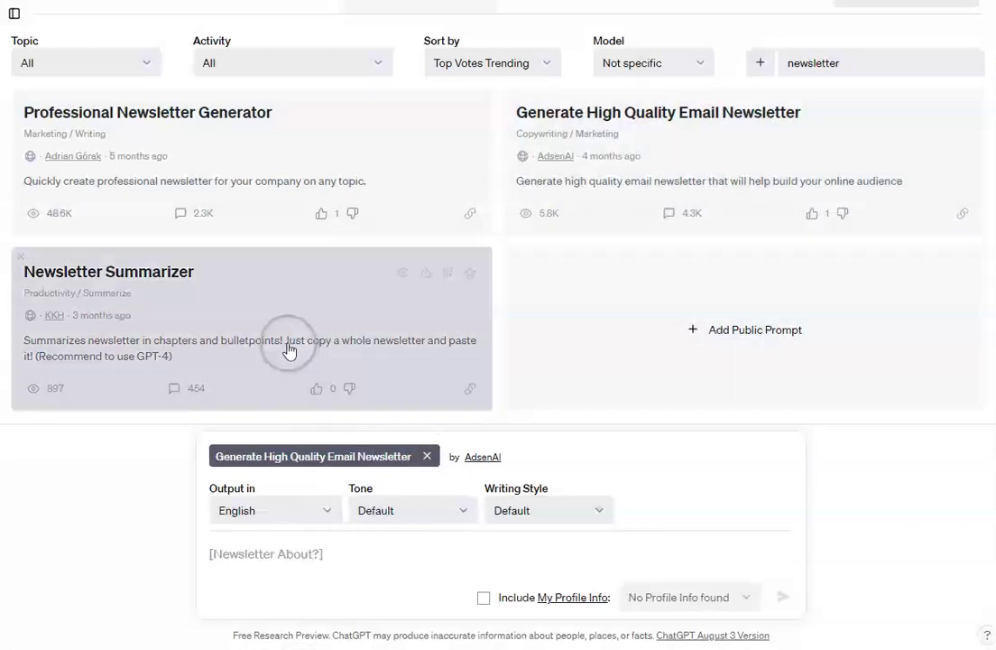
pyautogui.click(220, 323)
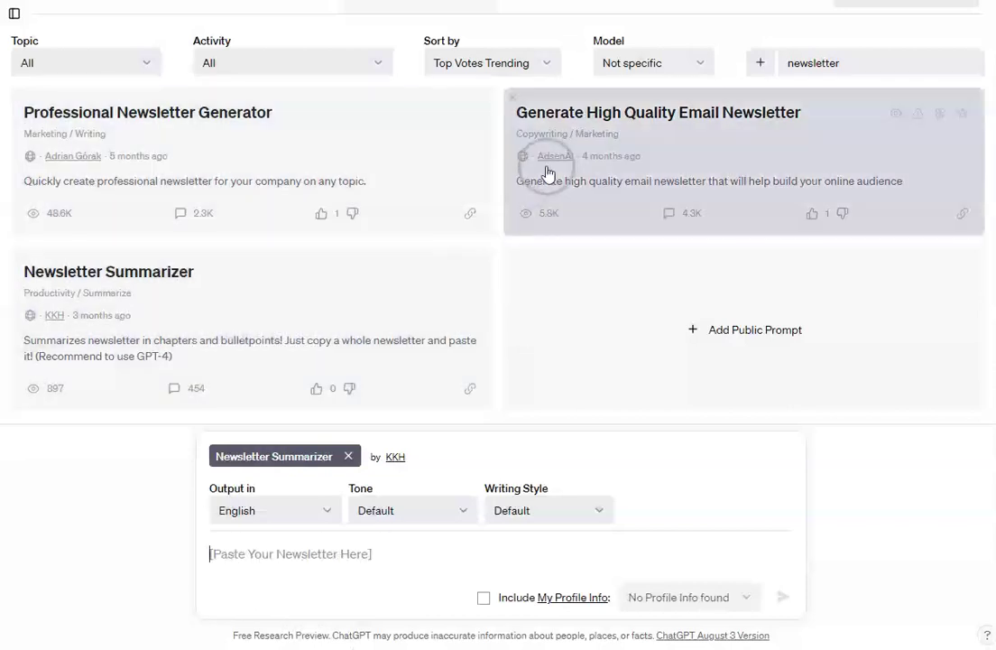
pyautogui.click(717, 155)
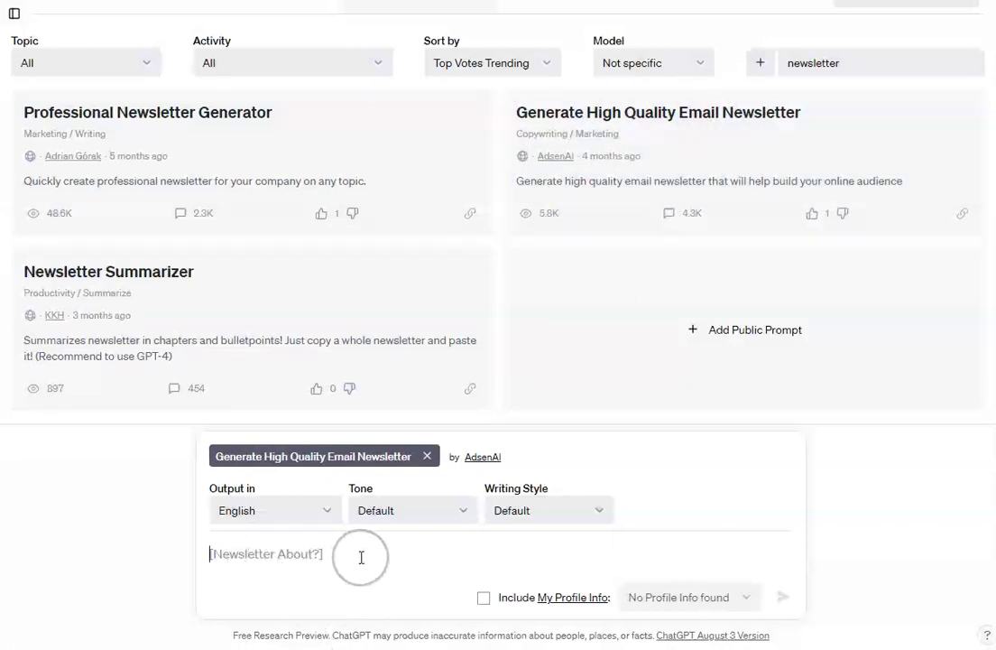
pyautogui.click(311, 514)
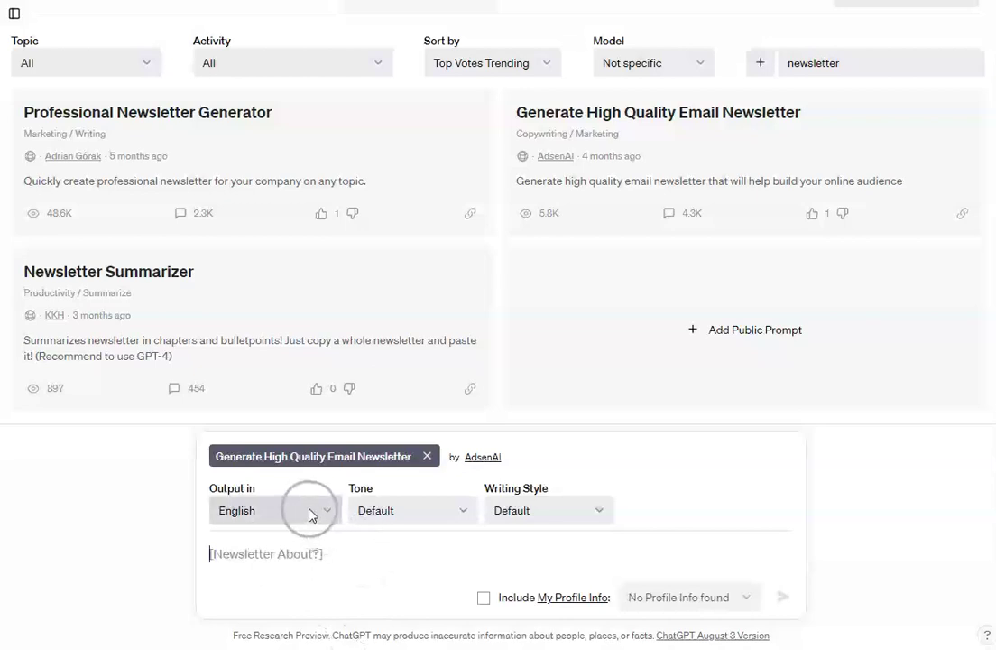
pyautogui.click(382, 517)
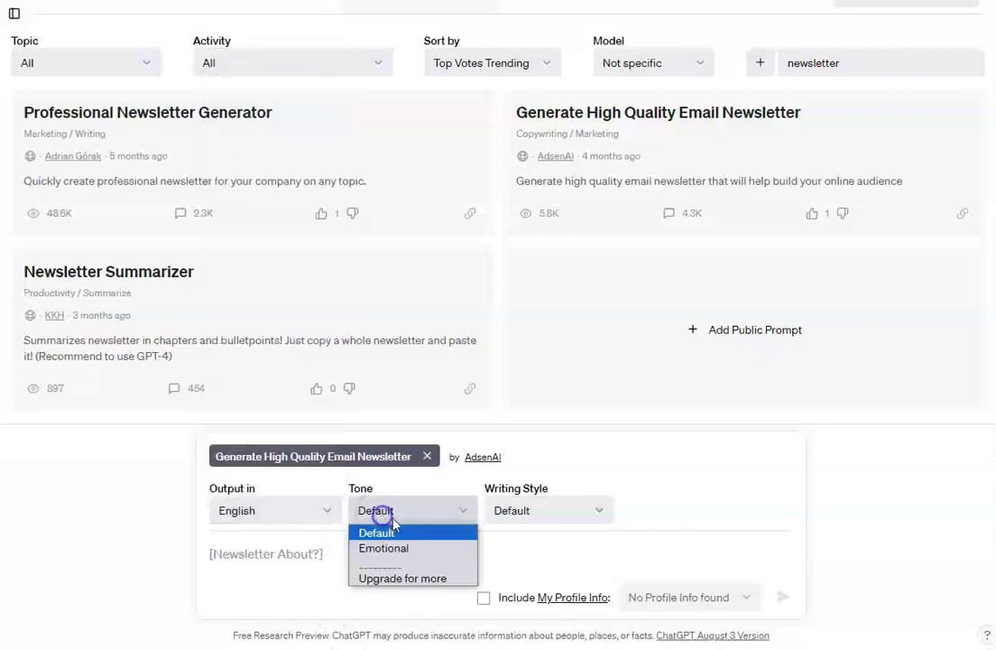
pyautogui.click(542, 513)
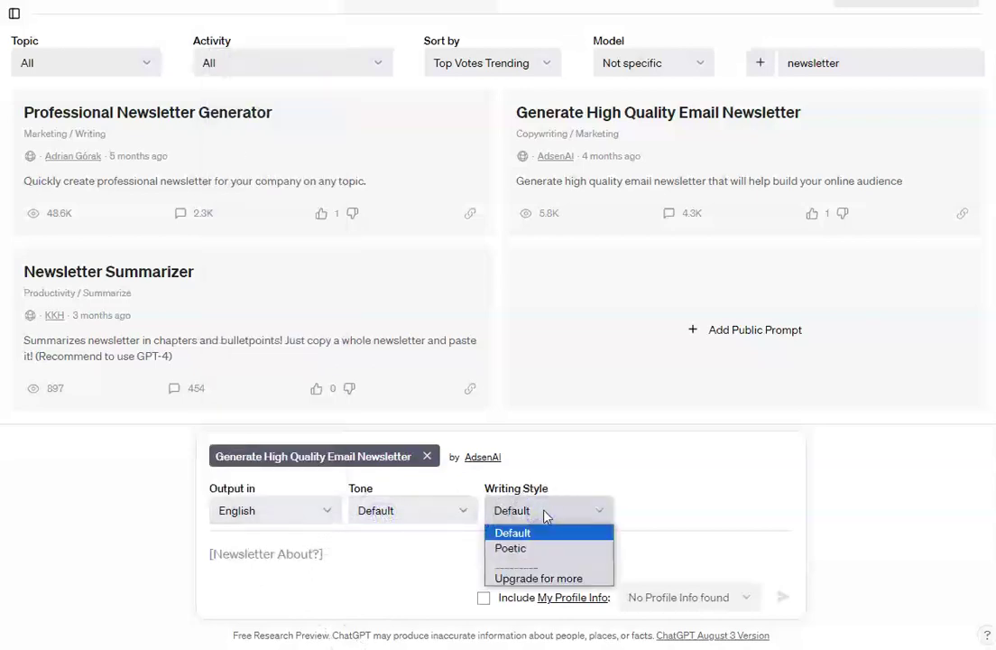
pyautogui.click(414, 509)
pyautogui.click(295, 510)
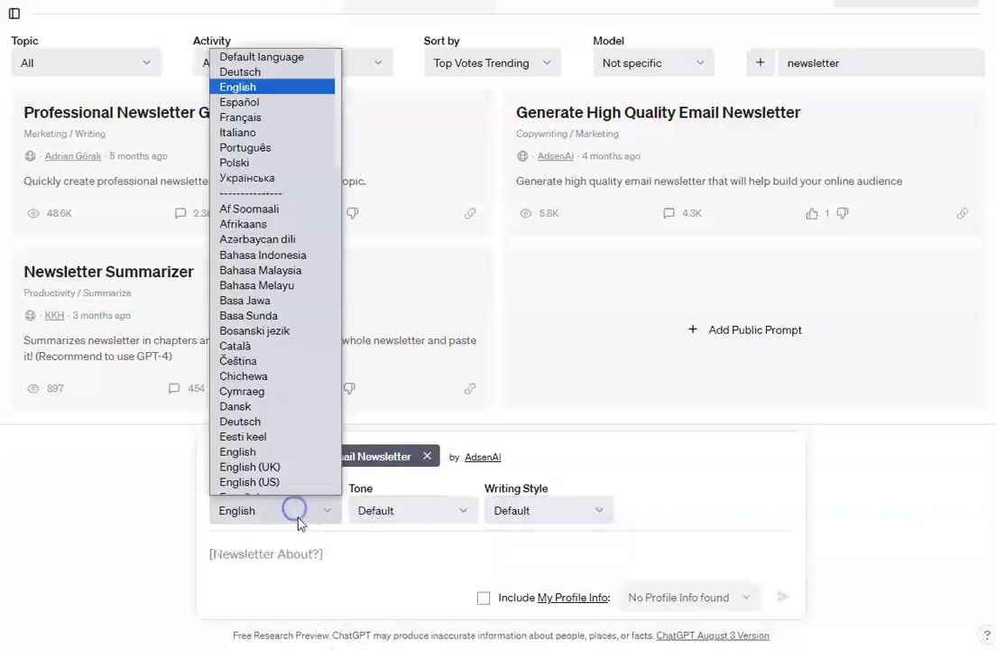
pyautogui.click(304, 519)
pyautogui.scroll(-15, 310, 371)
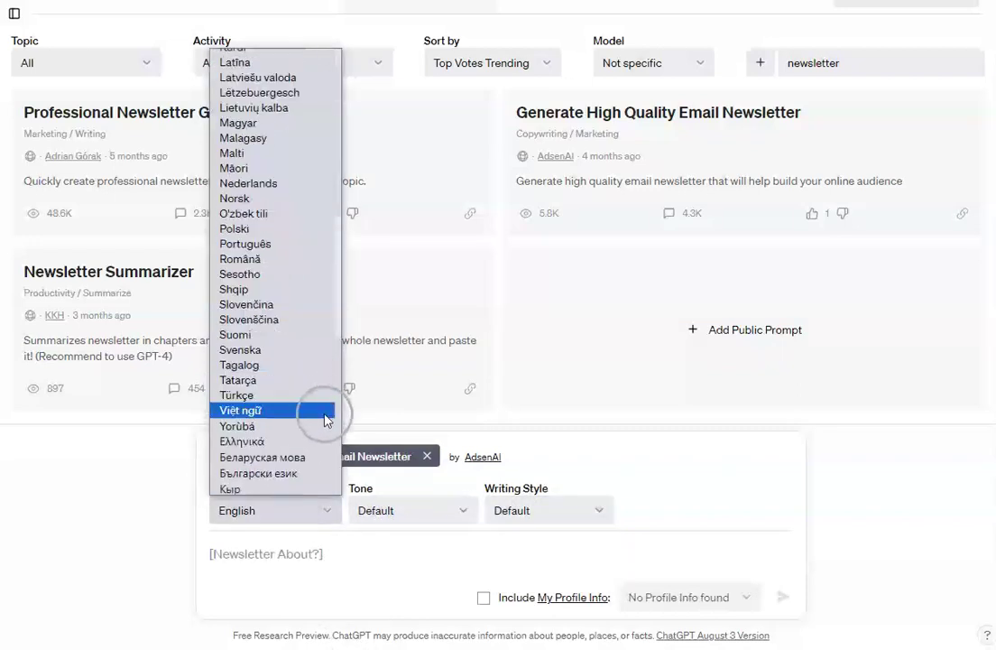
pyautogui.scroll(12, 335, 408)
pyautogui.scroll(2, 343, 397)
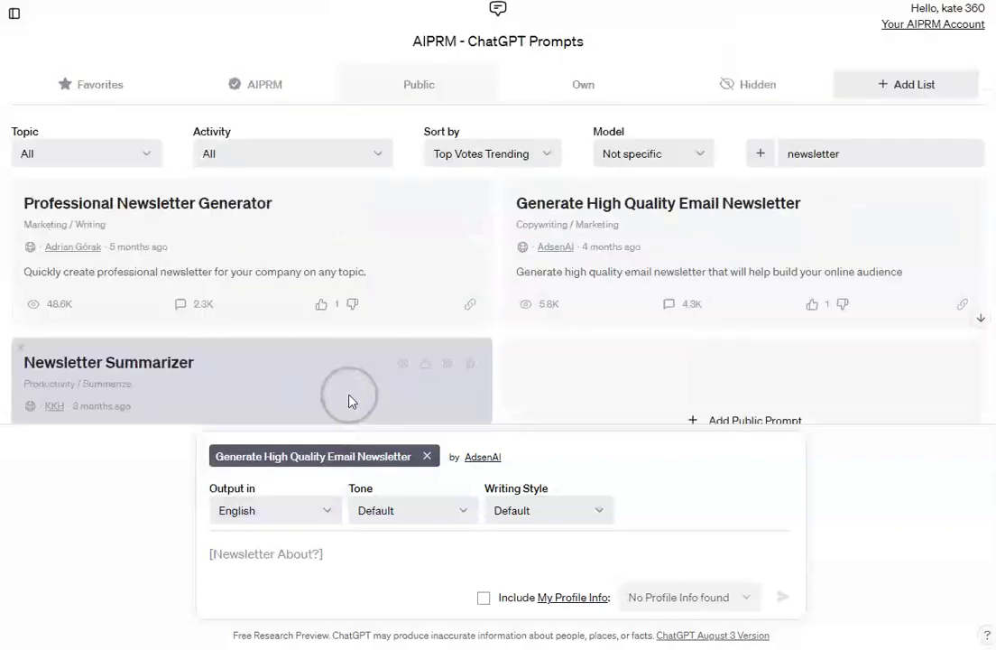
pyautogui.scroll(-2, 151, 409)
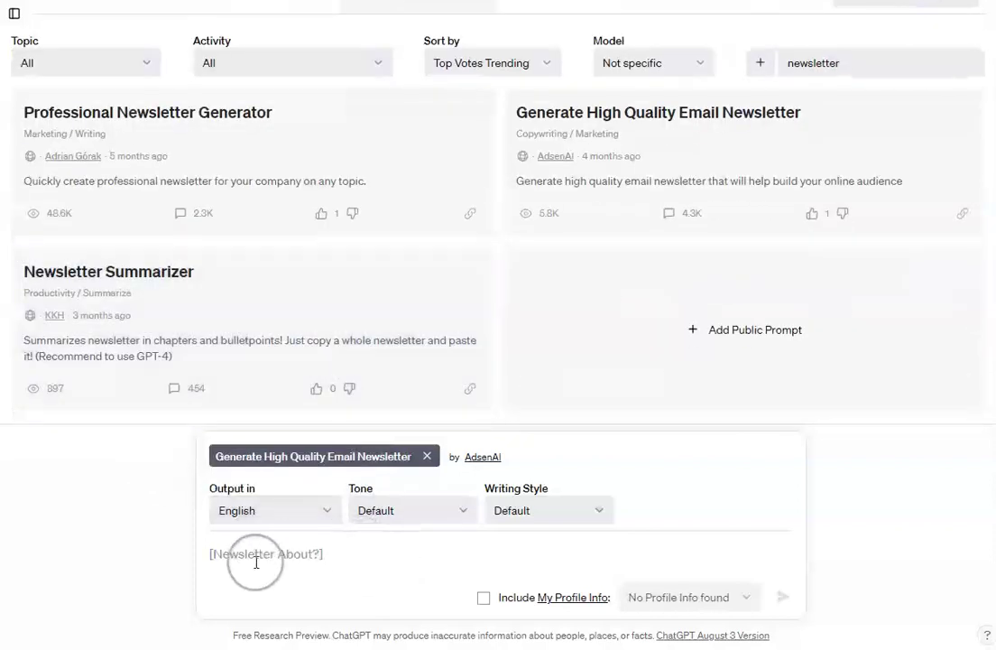
# - Submit the topic 'How to save money when getting a new mortgage' to generate the newsletter
pyautogui.click(356, 553)
pyautogui.write('How to save money when getting a new mortgage')
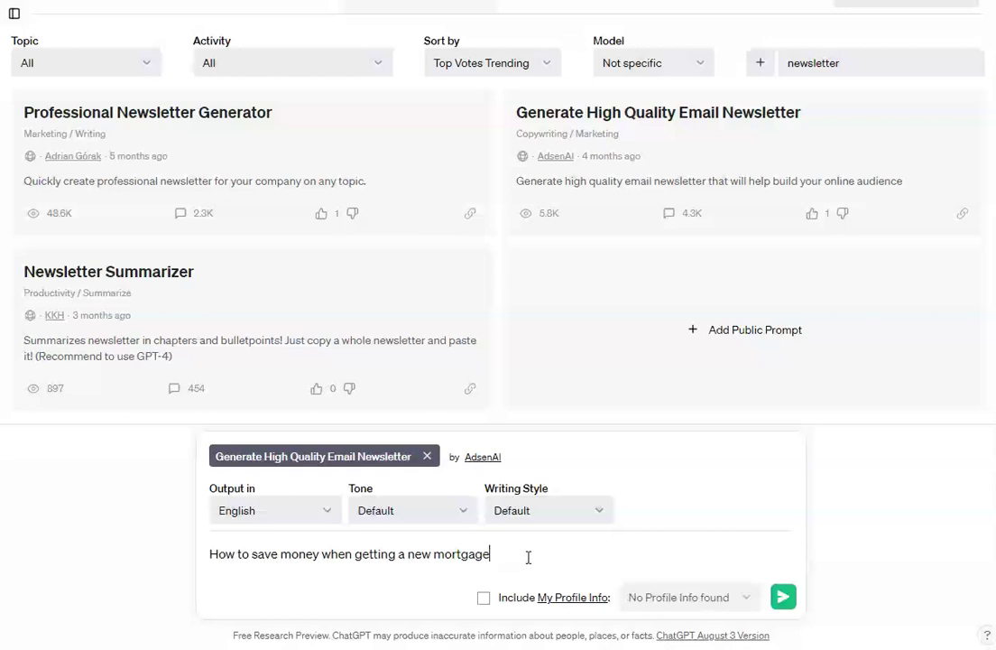
pyautogui.press('Return')
pyautogui.click(634, 354)
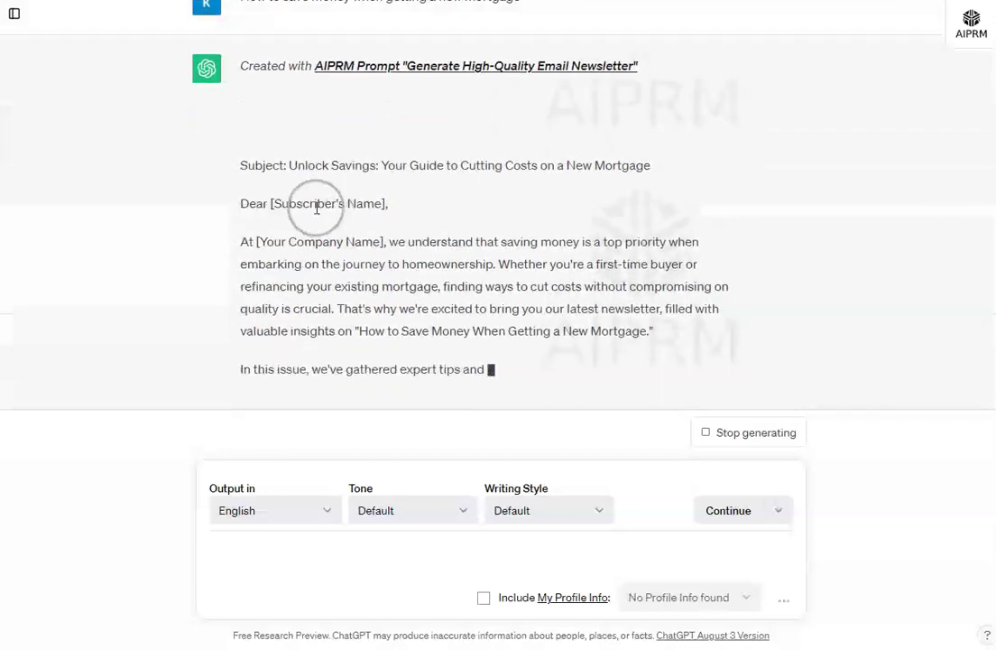
# - Scroll through the generated newsletter's seven tips, sign-off, P.S. and unsubscribe line
pyautogui.scroll(2, 523, 225)
pyautogui.scroll(1, 521, 241)
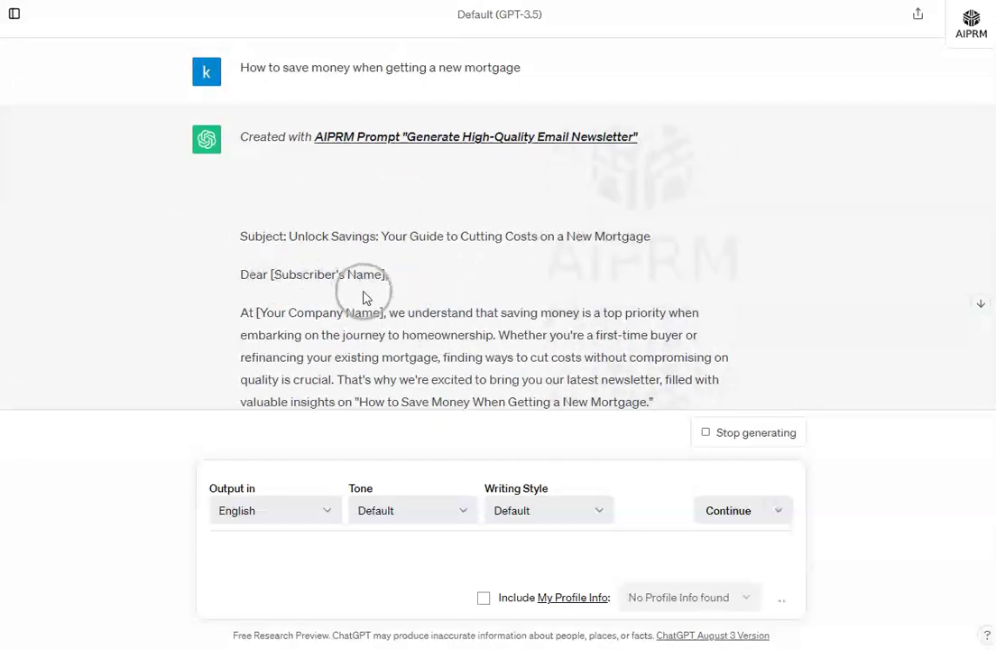
pyautogui.scroll(-3, 457, 246)
pyautogui.scroll(-5, 458, 246)
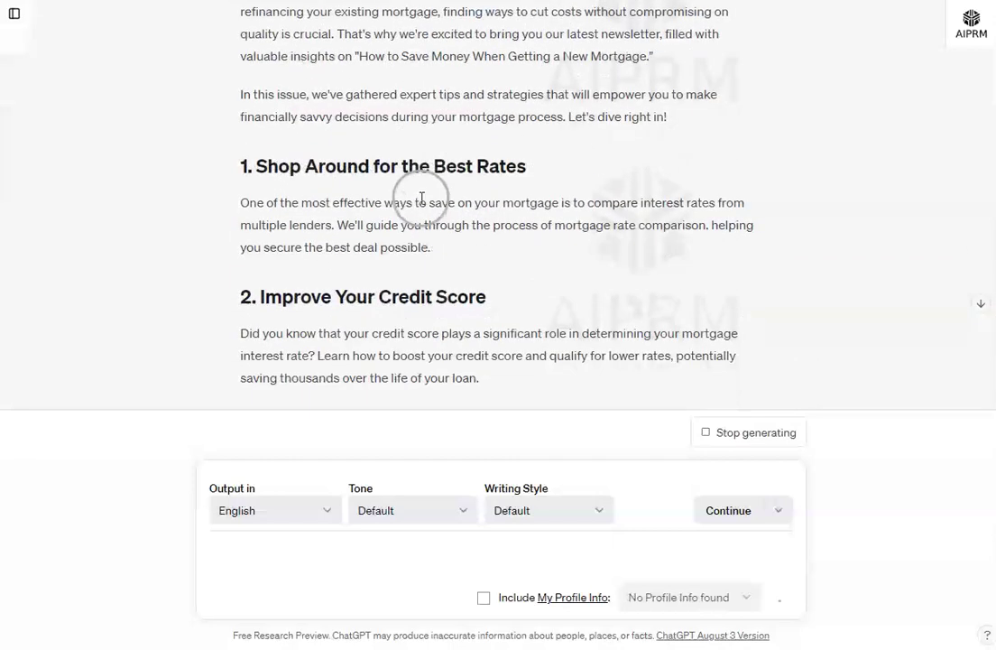
pyautogui.scroll(-5, 502, 189)
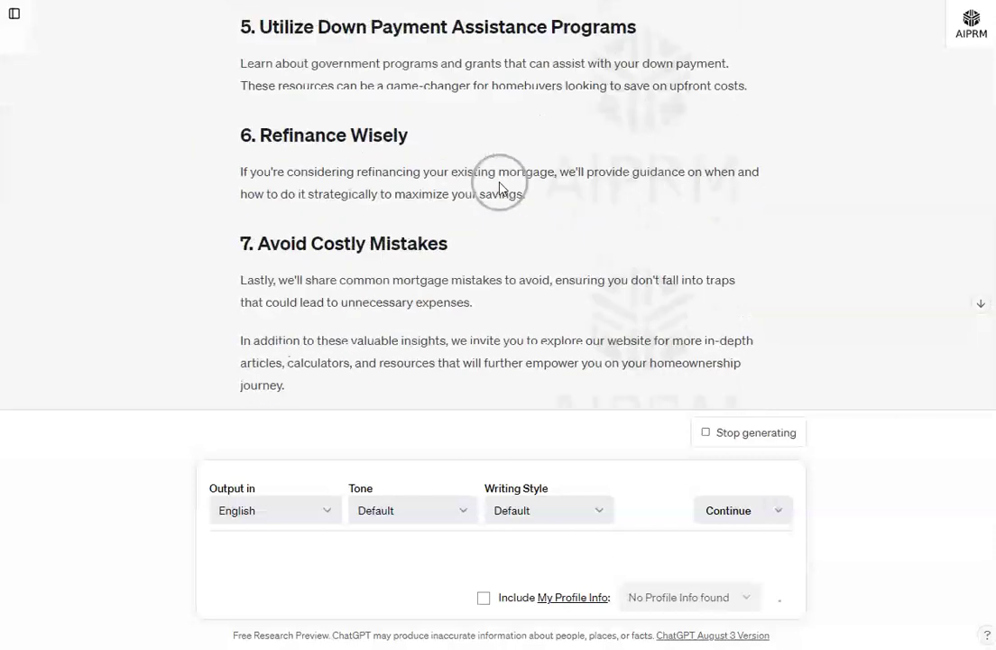
pyautogui.scroll(-1, 465, 209)
pyautogui.scroll(-1, 466, 212)
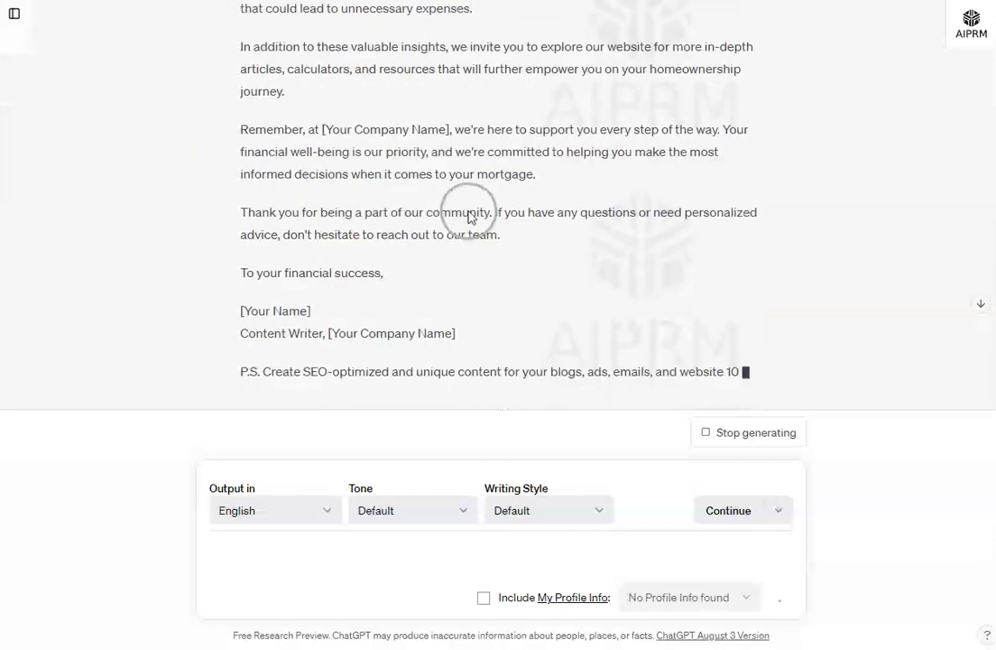
pyautogui.scroll(-1, 407, 286)
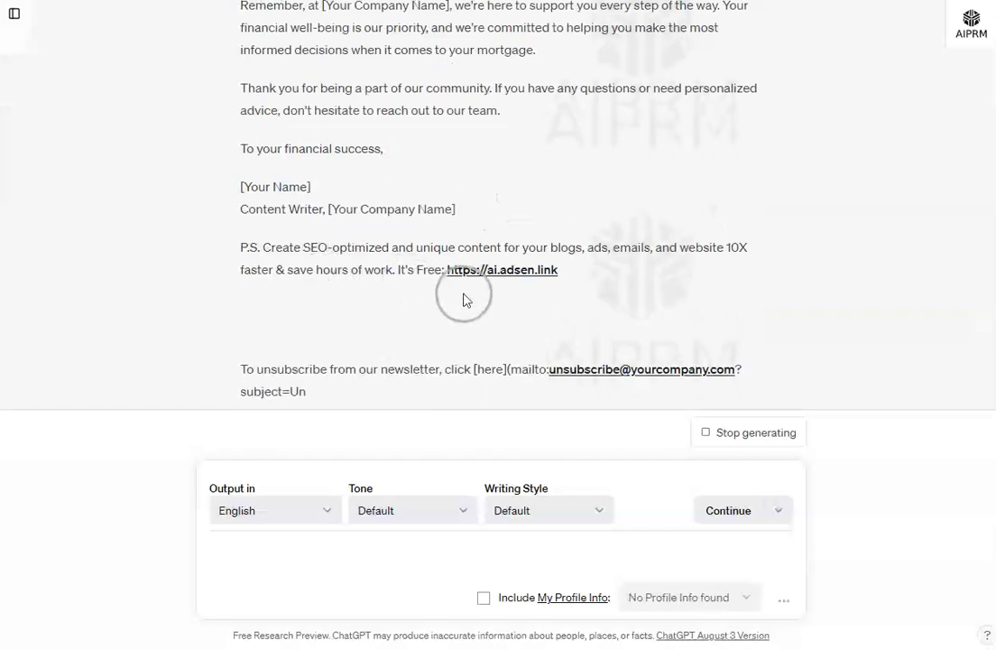